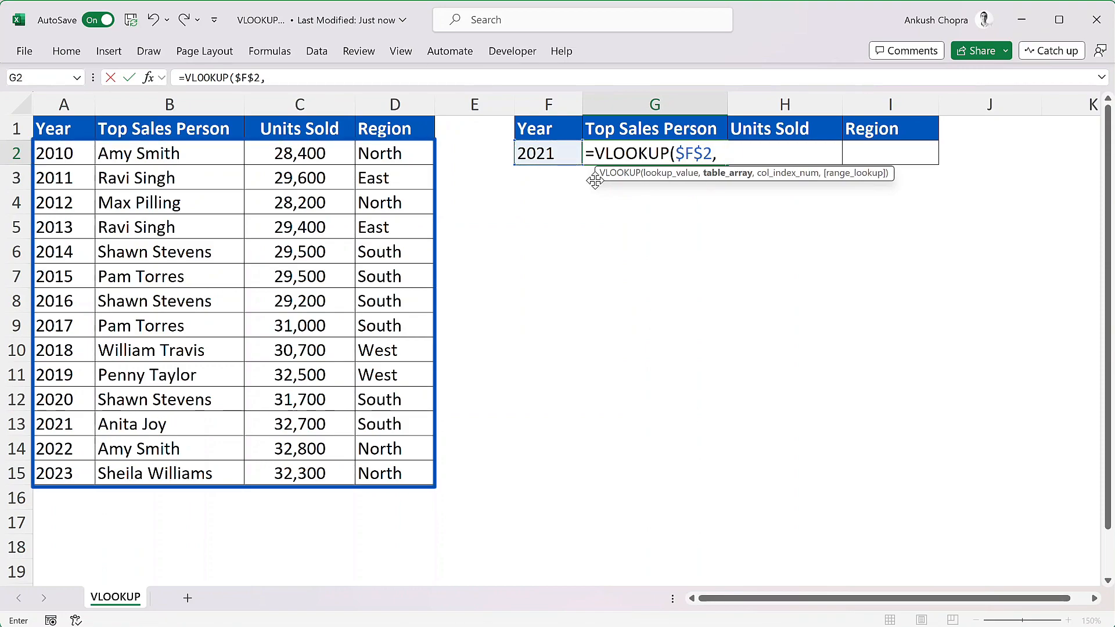
Complete the VLOOKUP formula in G2 with absolute table range $A$2:$D$15, column index 2 and FALSE for an exact match.
drag(86, 152, 392, 473)
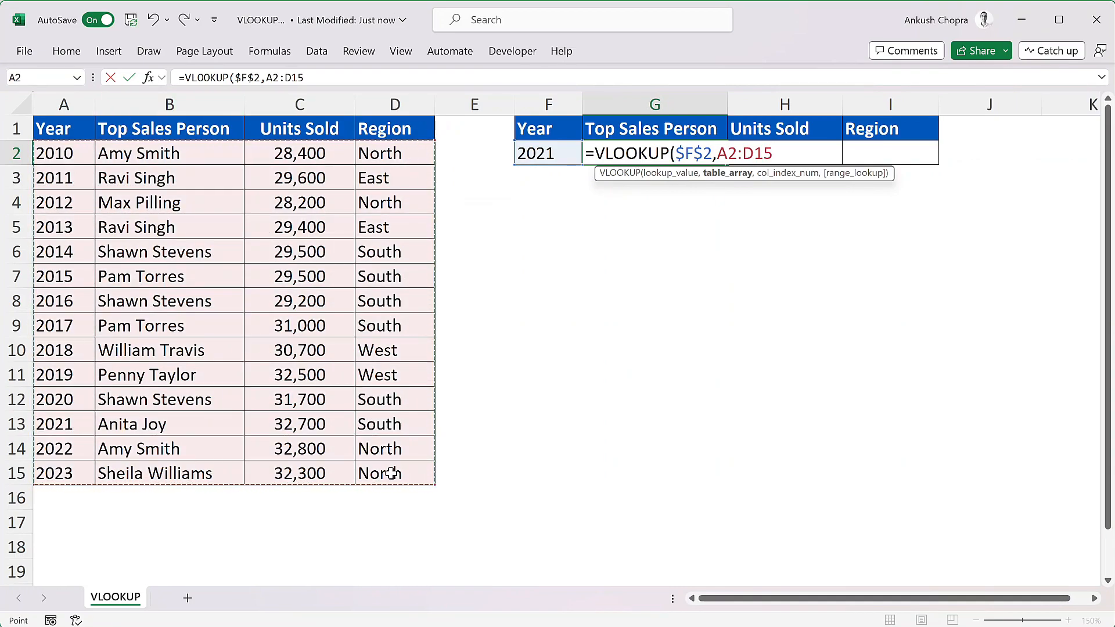
key(F4)
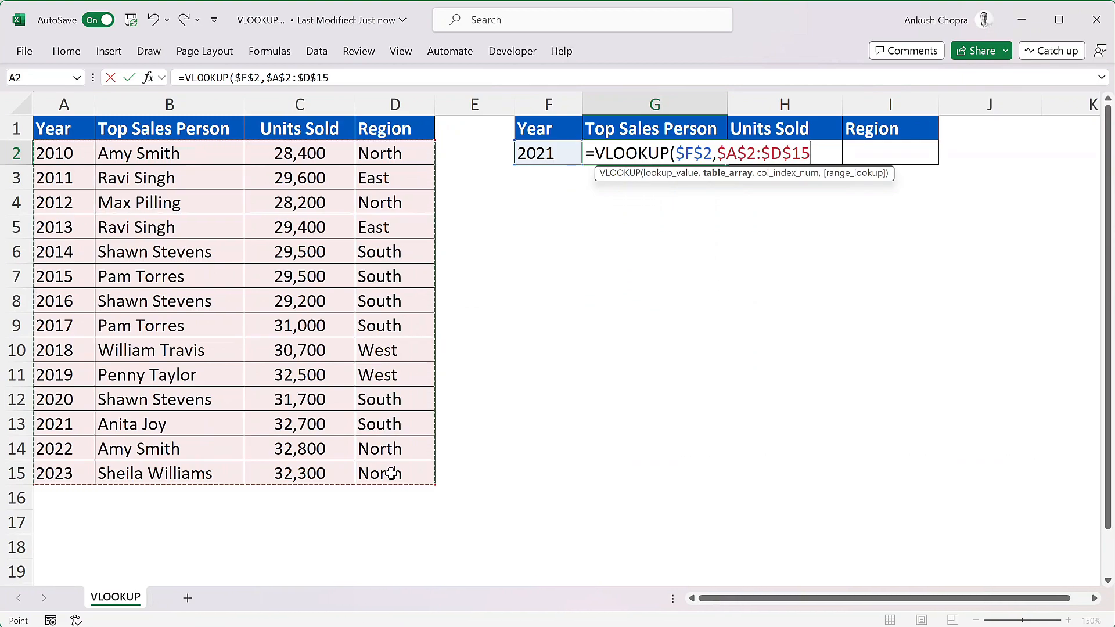
text(,)
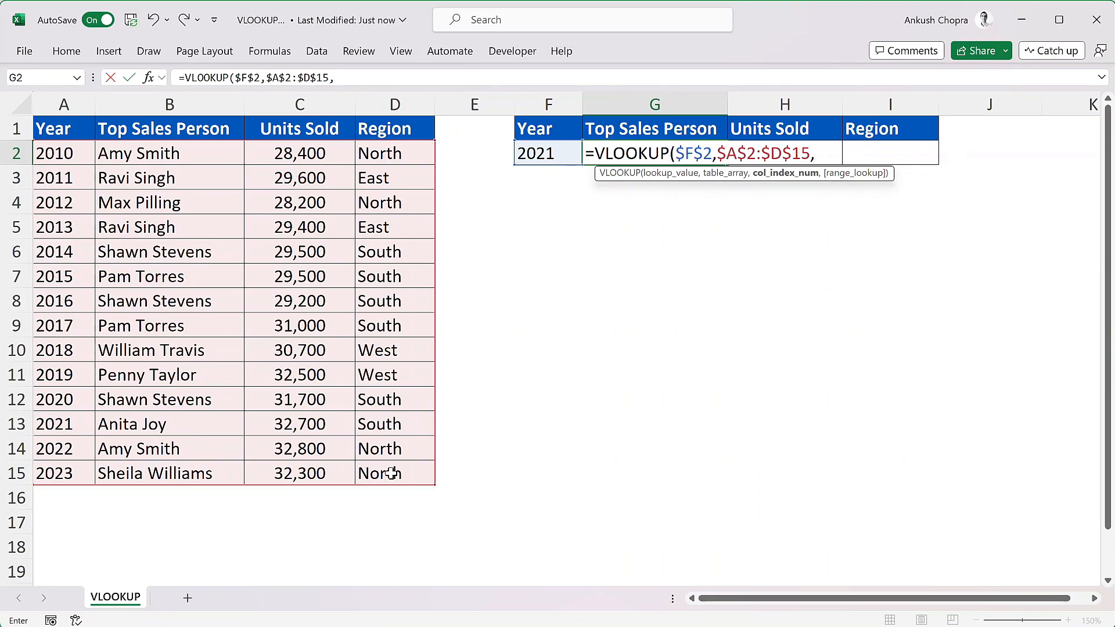
text(2)
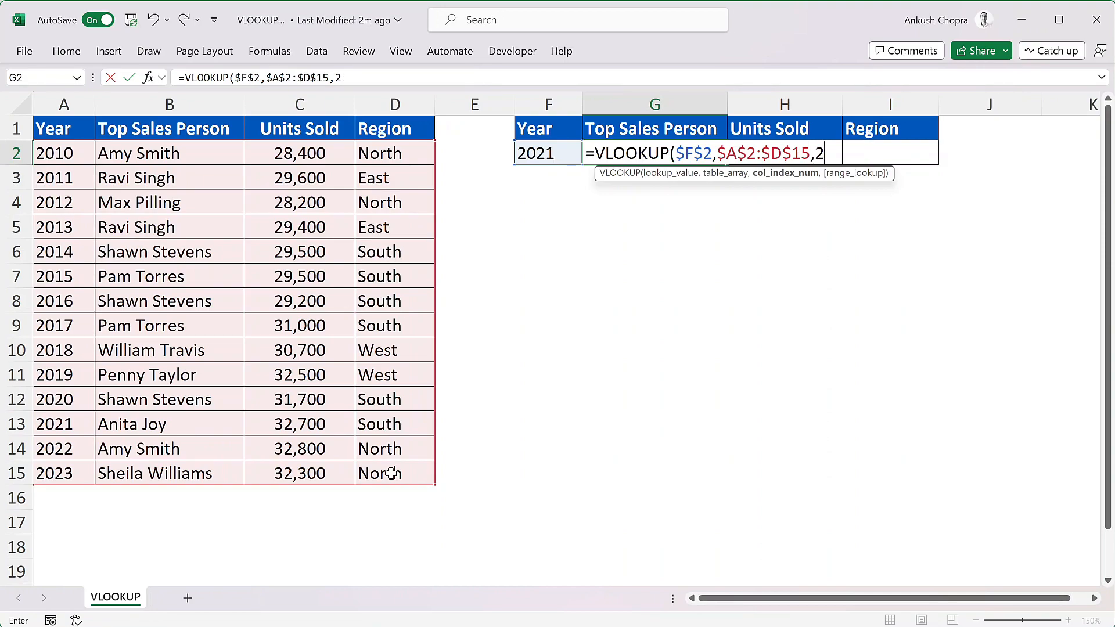
text(,)
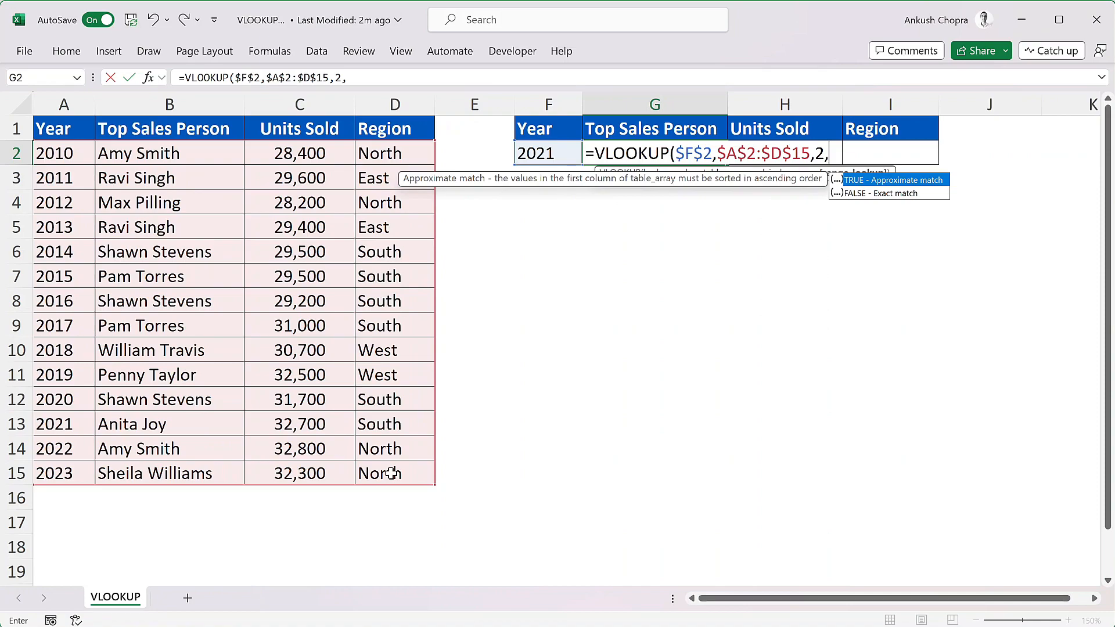
text(fals)
text(e))
key(Return)
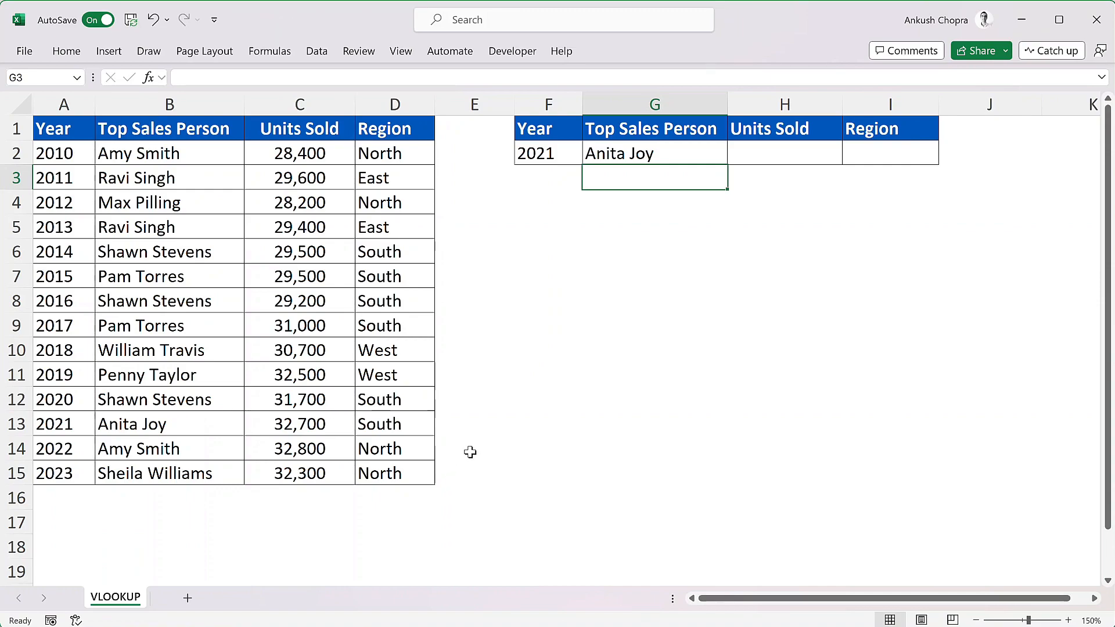
Fill the G2 formula across H2:I2 and check the column index in both copied formulas.
click(691, 155)
drag(731, 166, 924, 154)
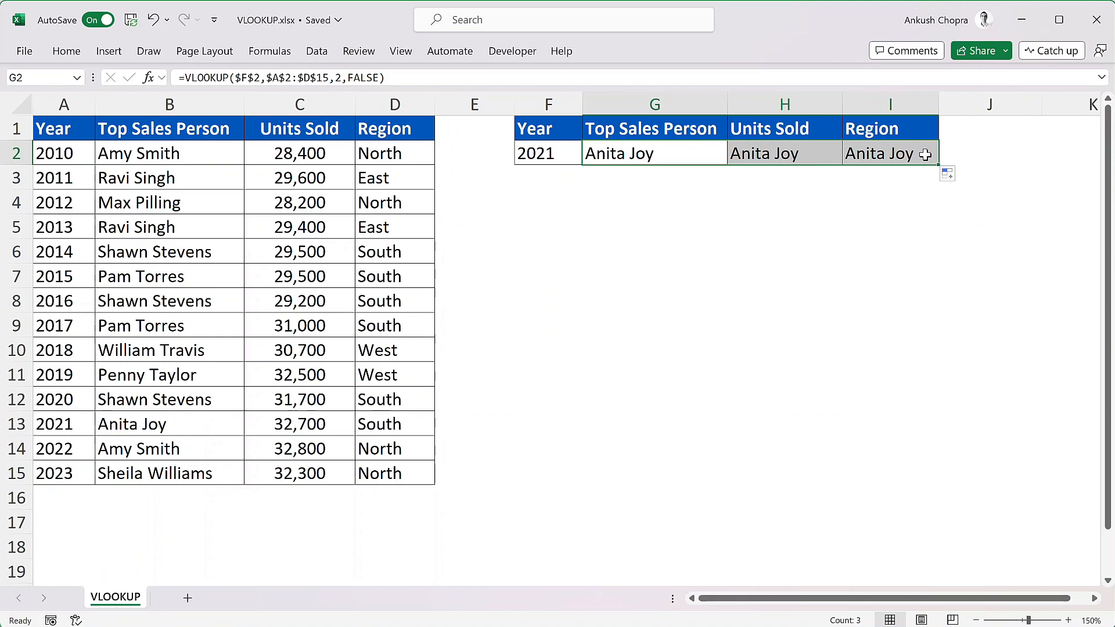
click(714, 156)
click(768, 153)
double_click(768, 153)
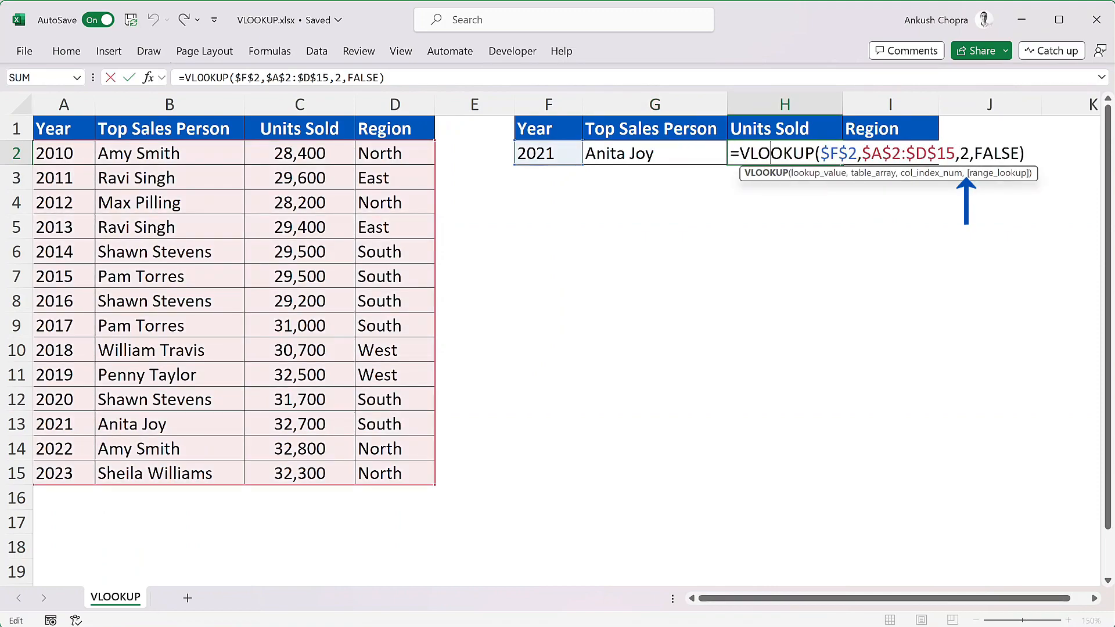
click(876, 152)
double_click(876, 152)
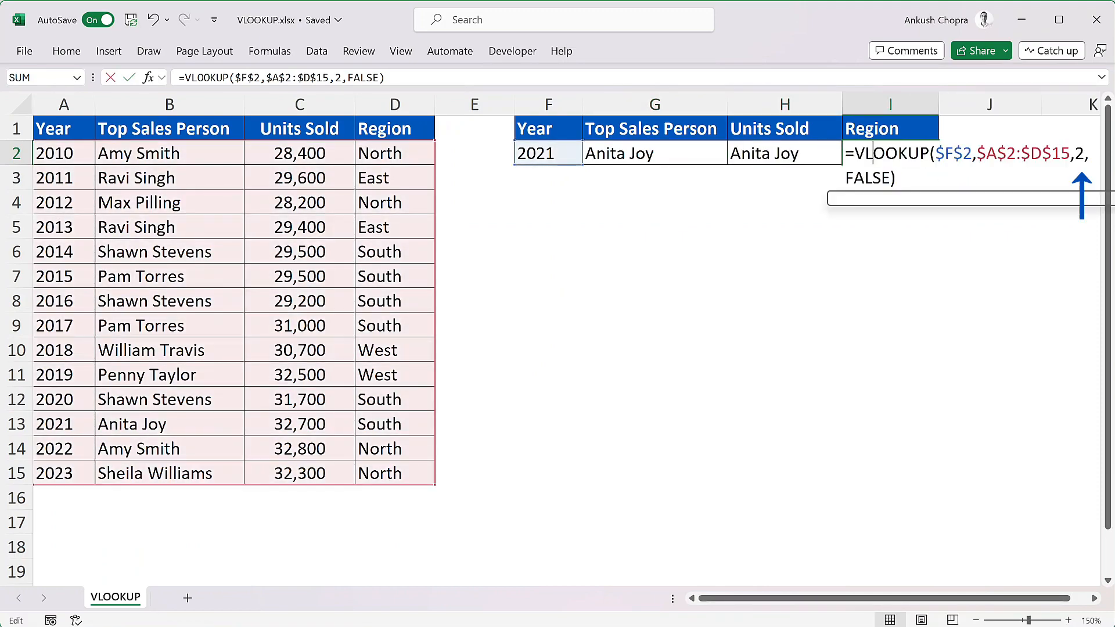
key(ctrl+Return)
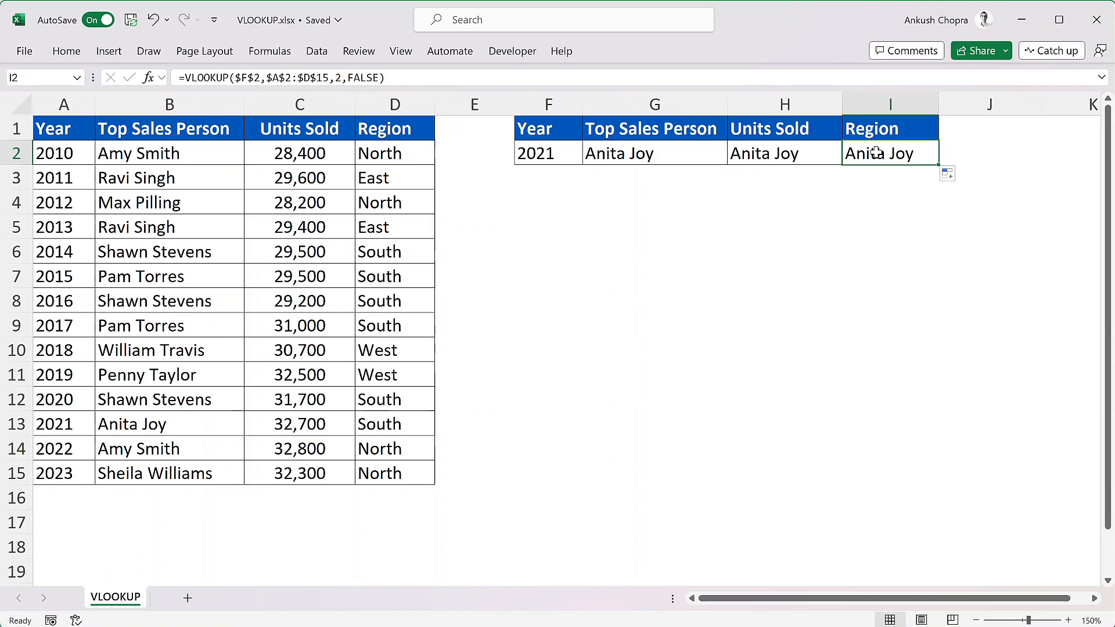
Set the column index of the Units Sold VLOOKUP formula in H2 to 3.
click(762, 152)
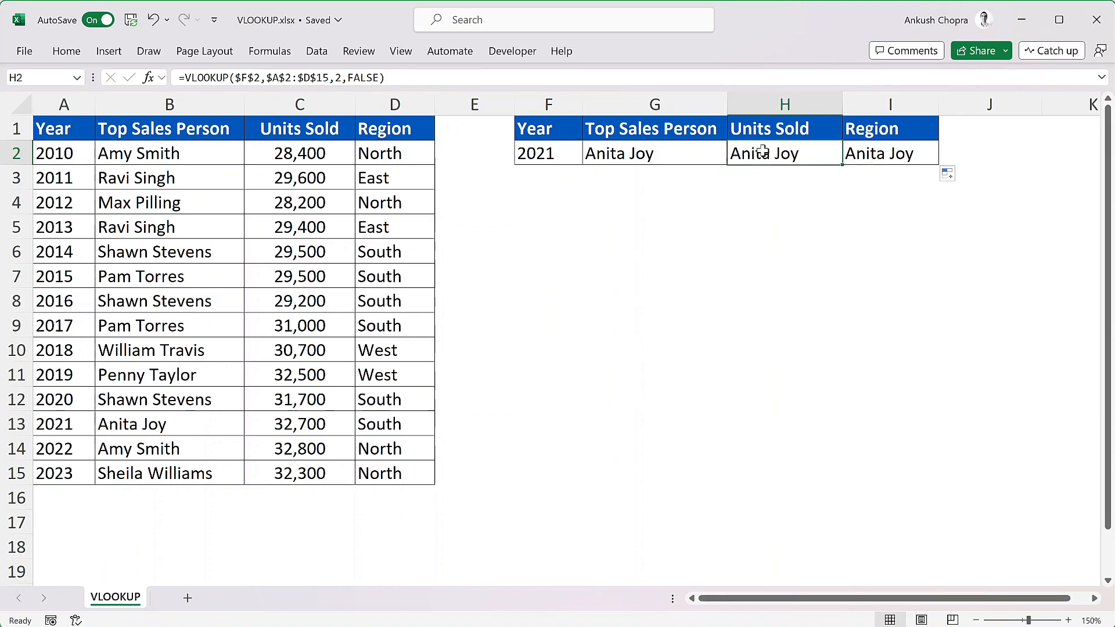
double_click(762, 152)
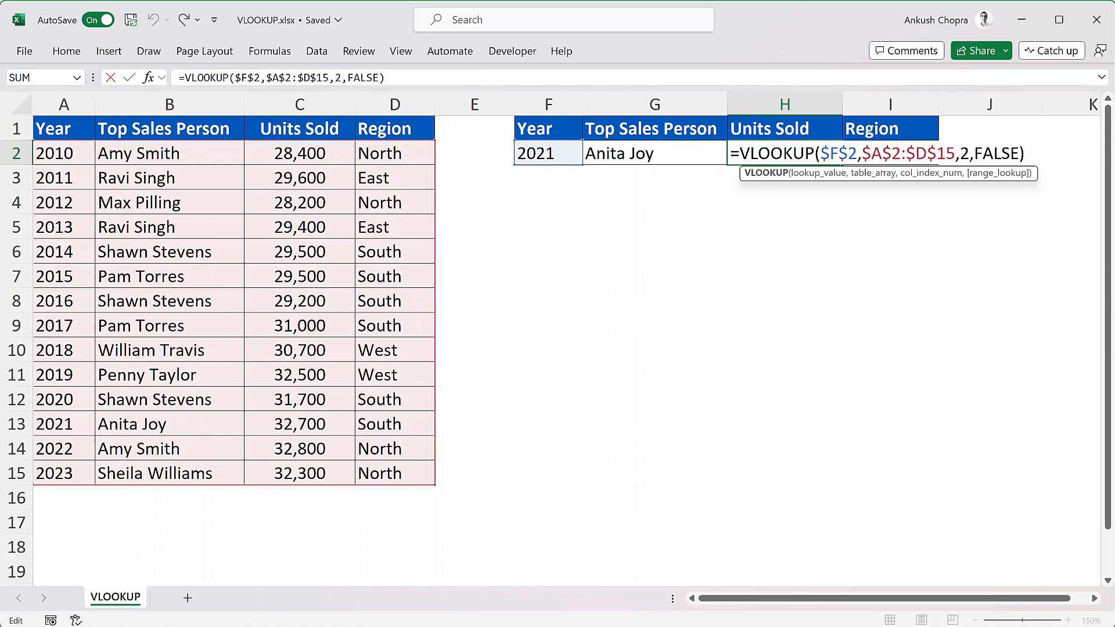
double_click(964, 154)
text(3)
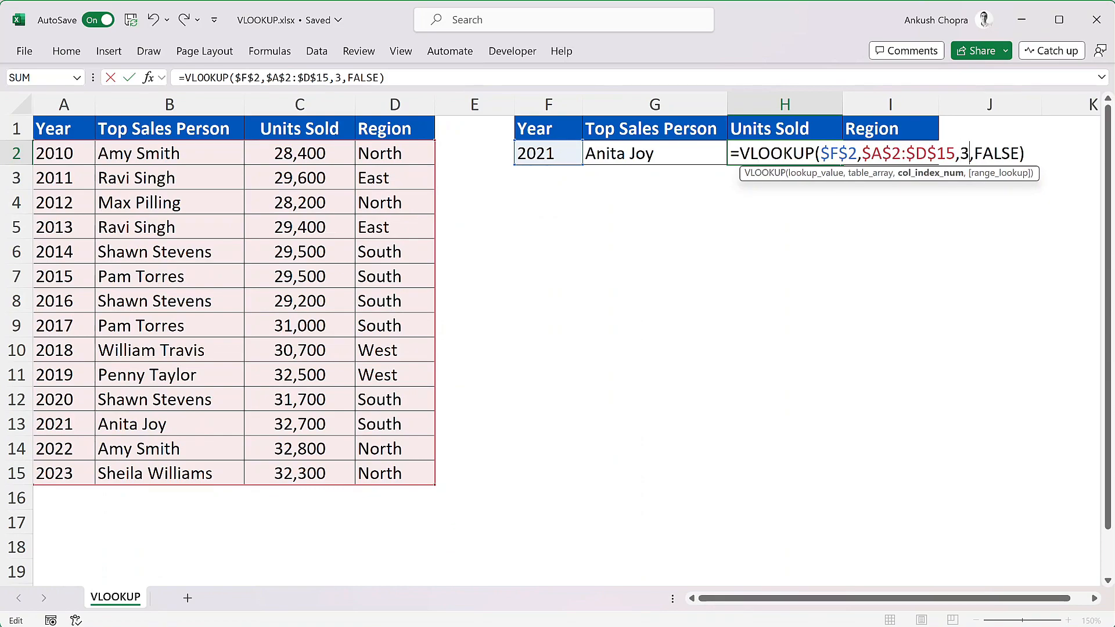
key(Return)
Set the column index of the Region VLOOKUP formula in I2 to 4.
click(916, 154)
double_click(916, 154)
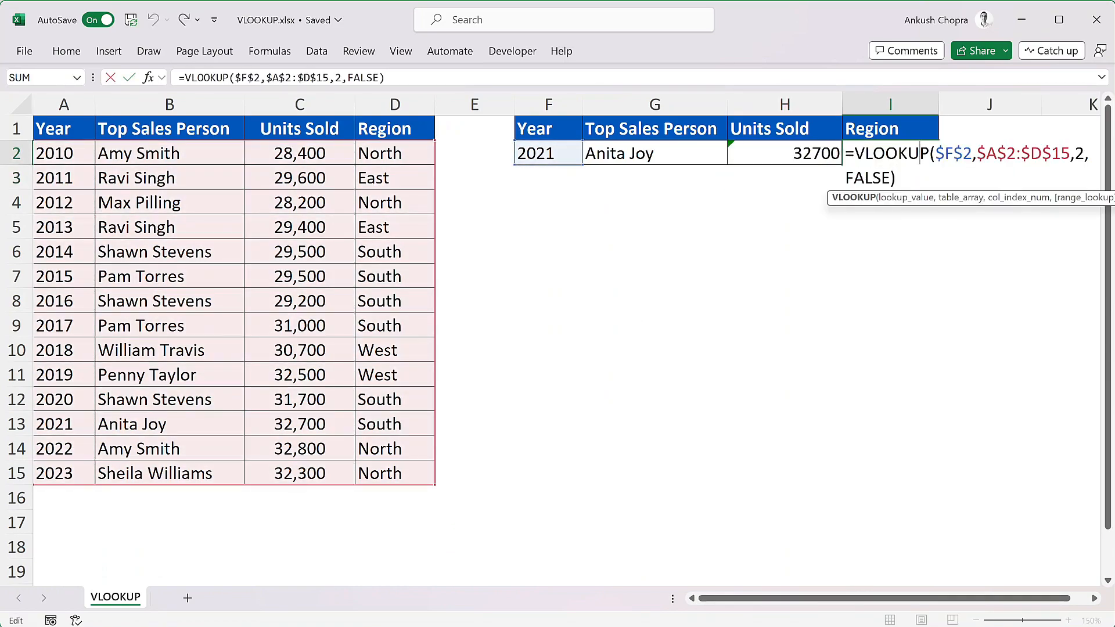
double_click(1079, 153)
text(4)
key(Return)
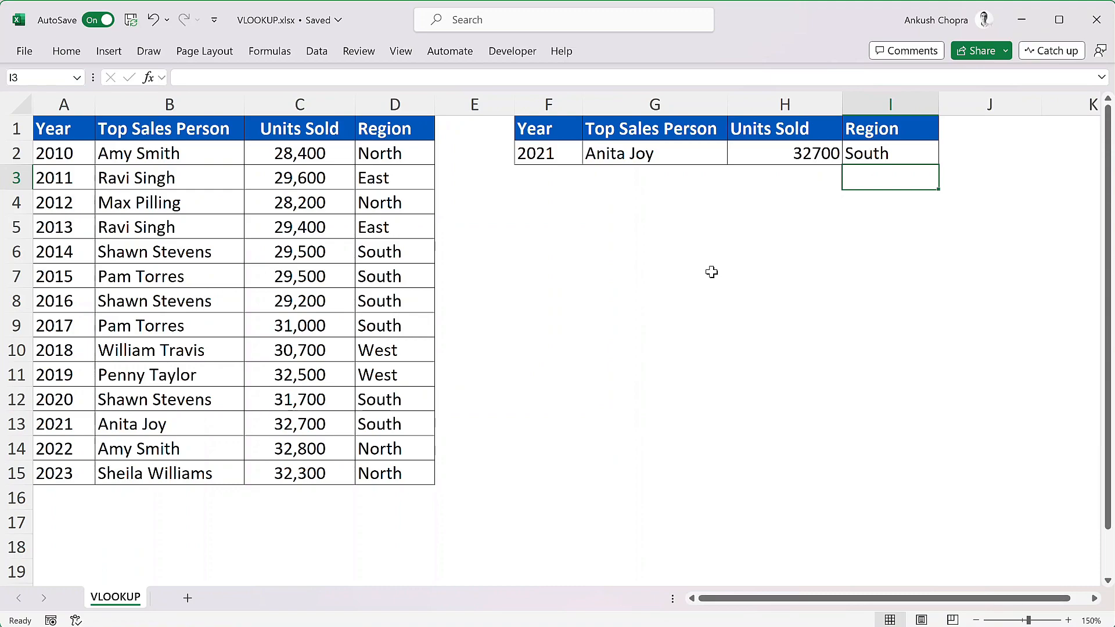
Enter =MATCH("Top Sales Person",A1:D1,0) in cell G6 to find that header's position.
click(598, 252)
text(=matc)
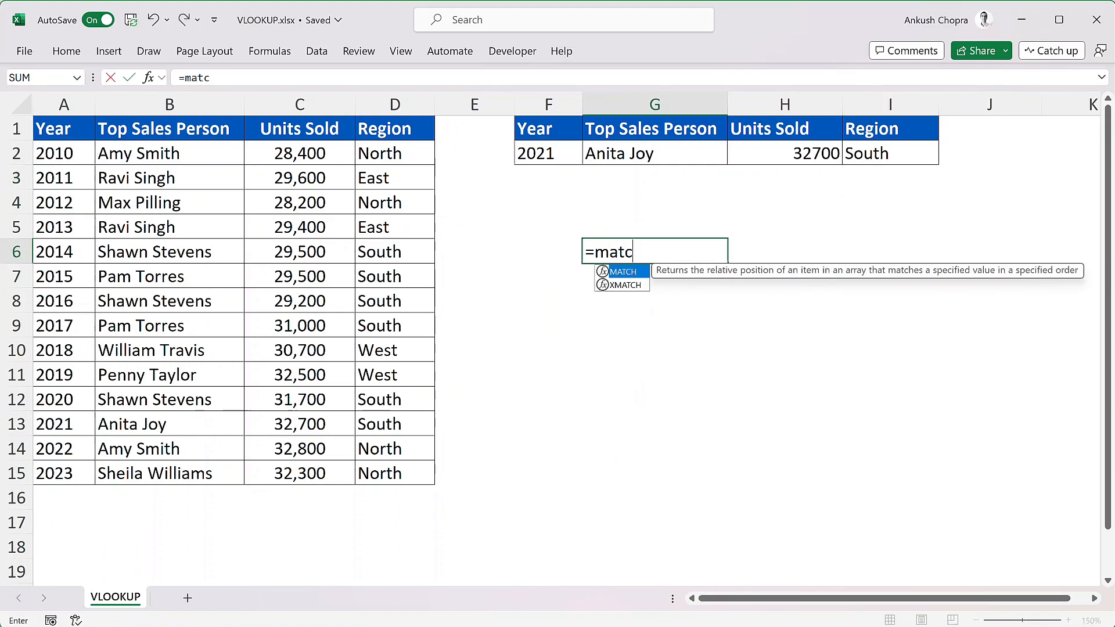
key(Tab)
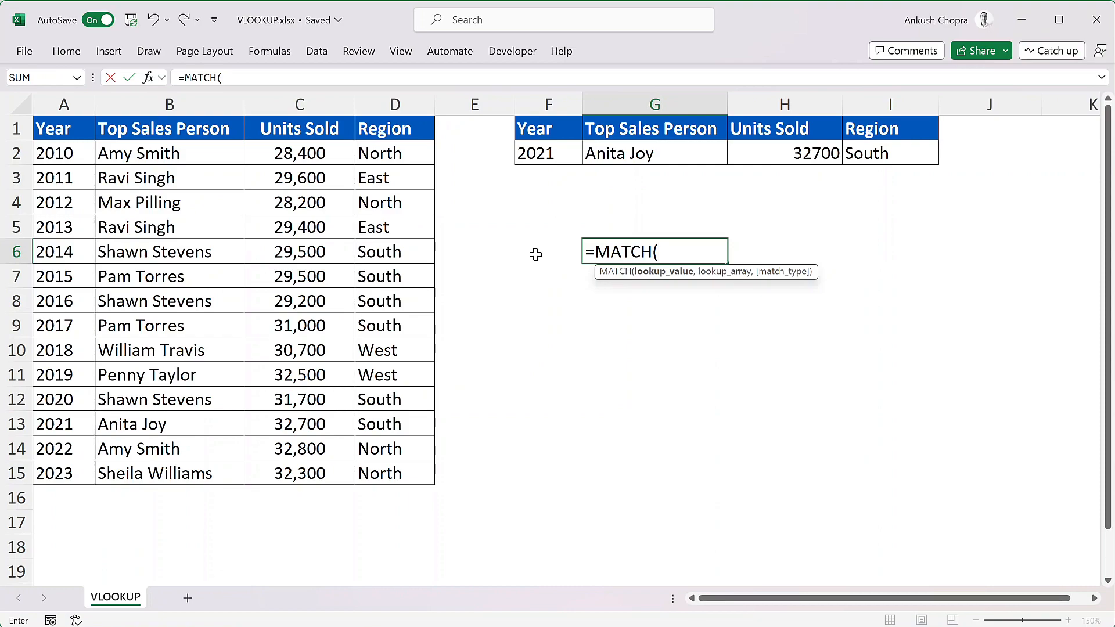
text("Top Sales Person")
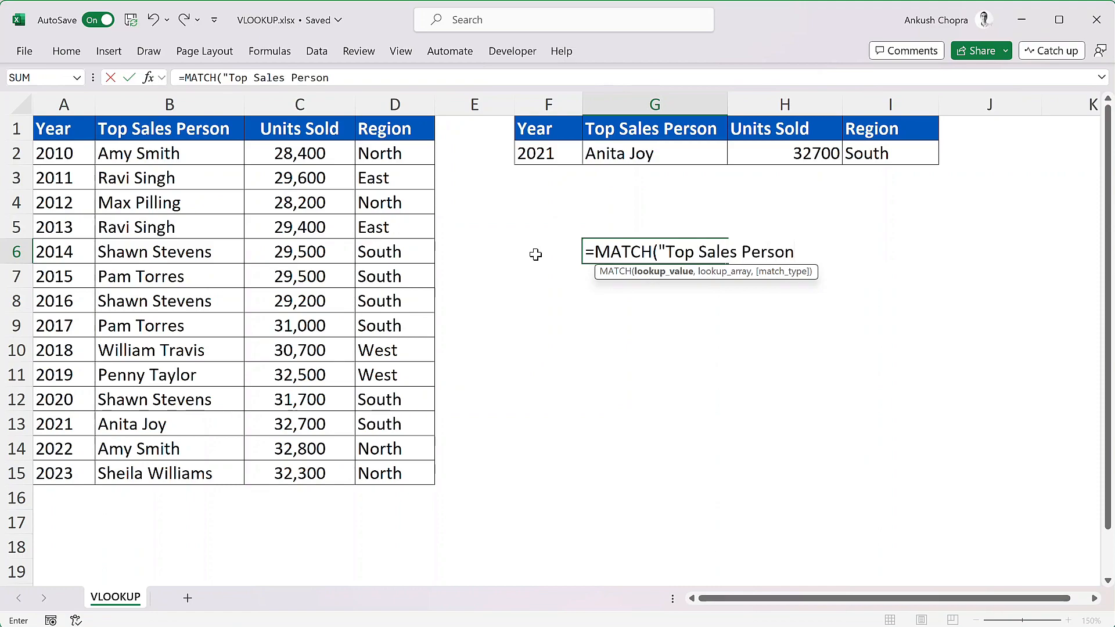
text(,)
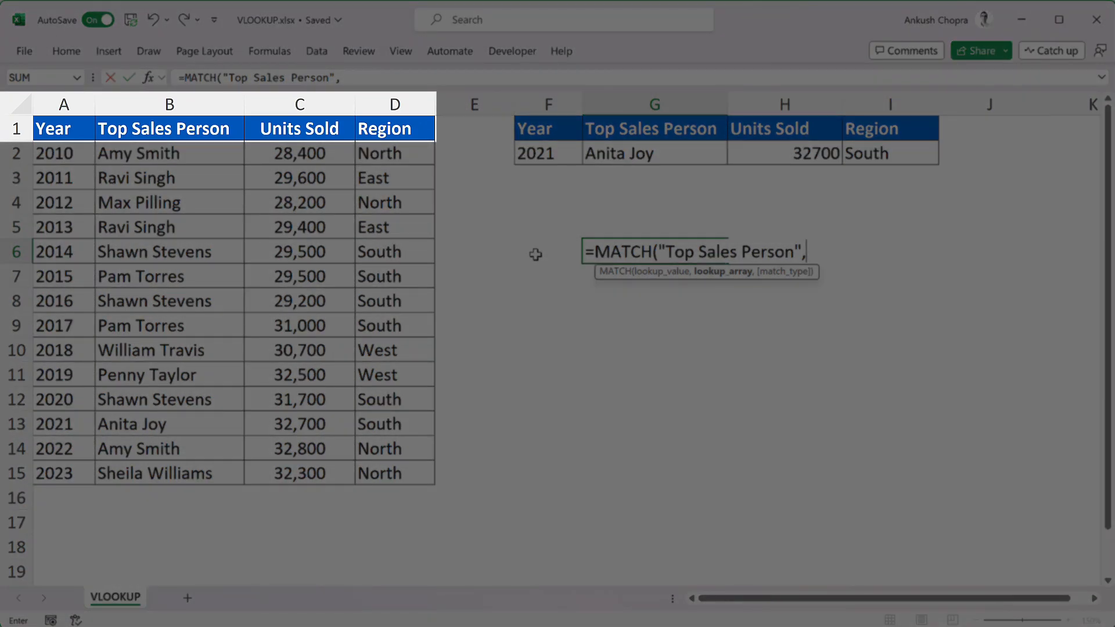
drag(112, 127, 431, 135)
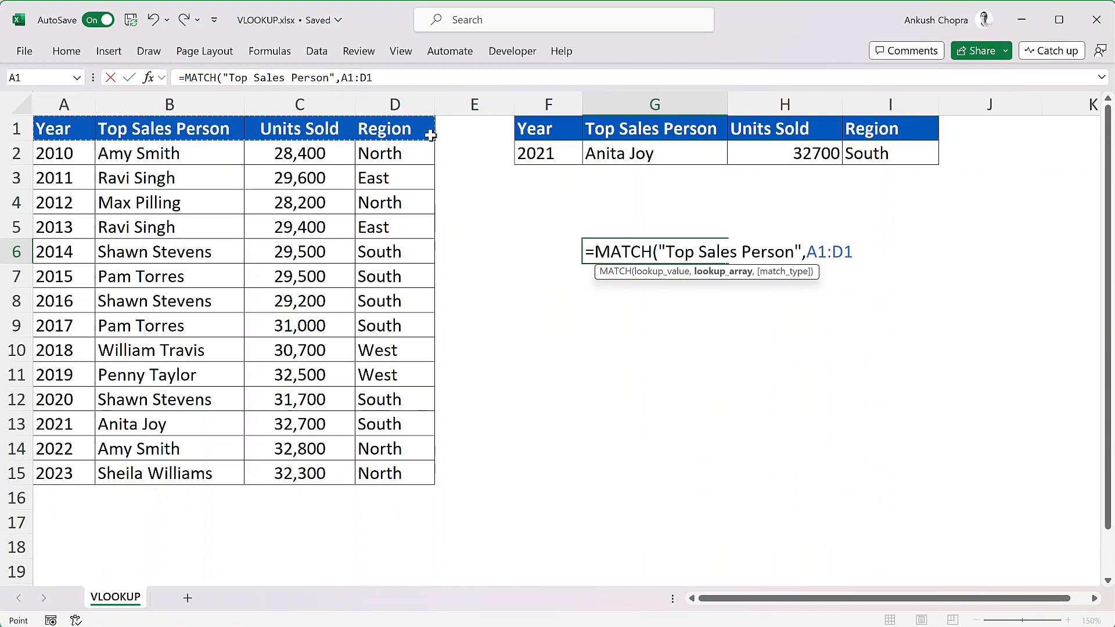
text(,)
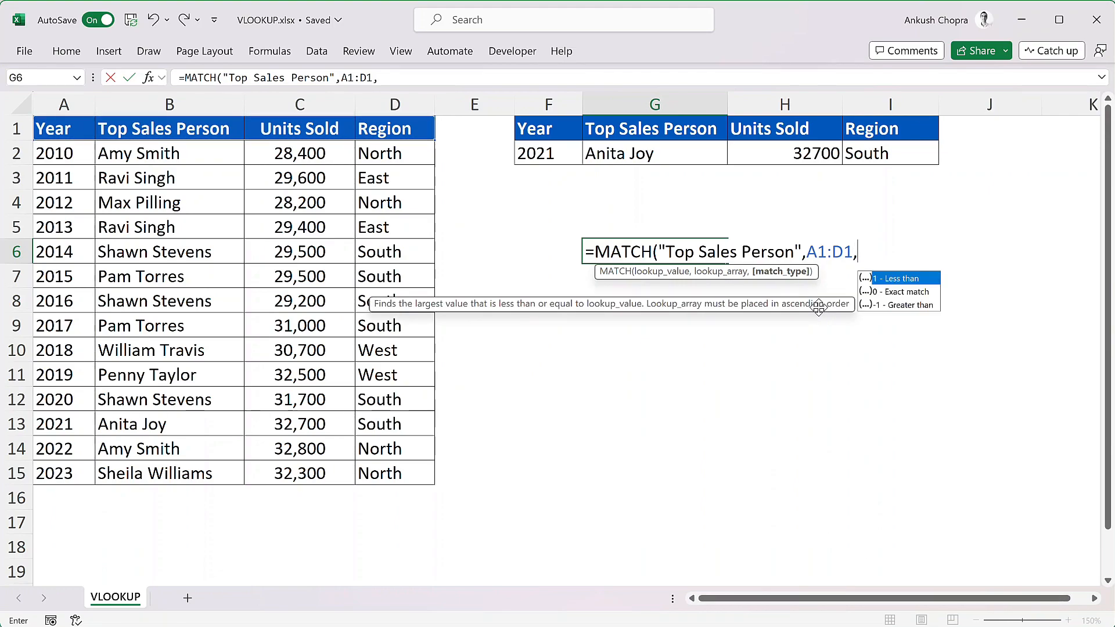
text(0))
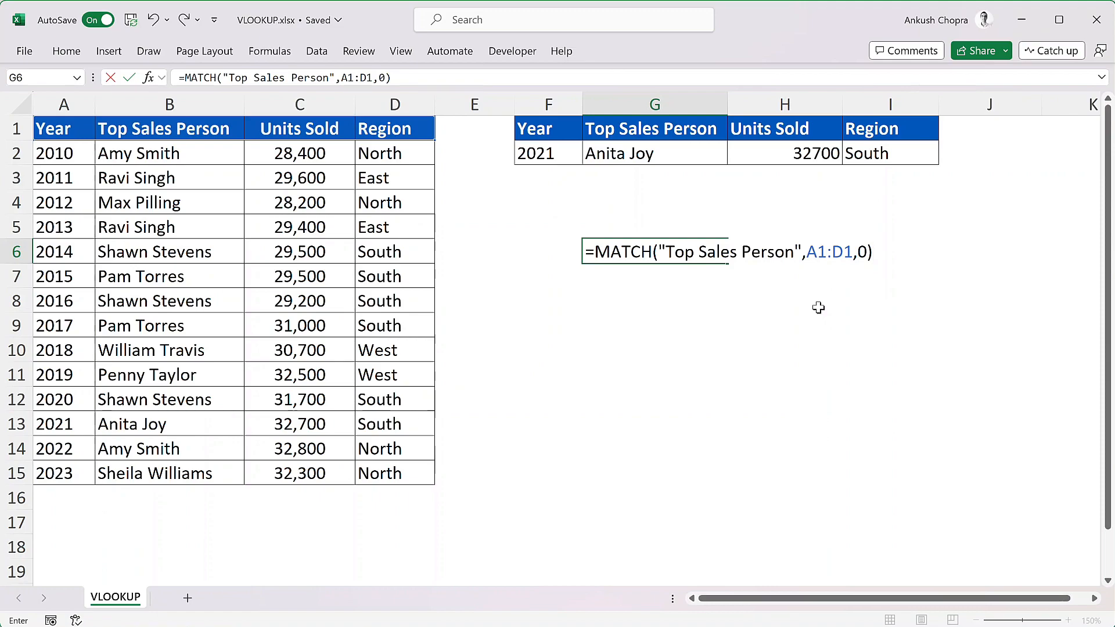
key(Return)
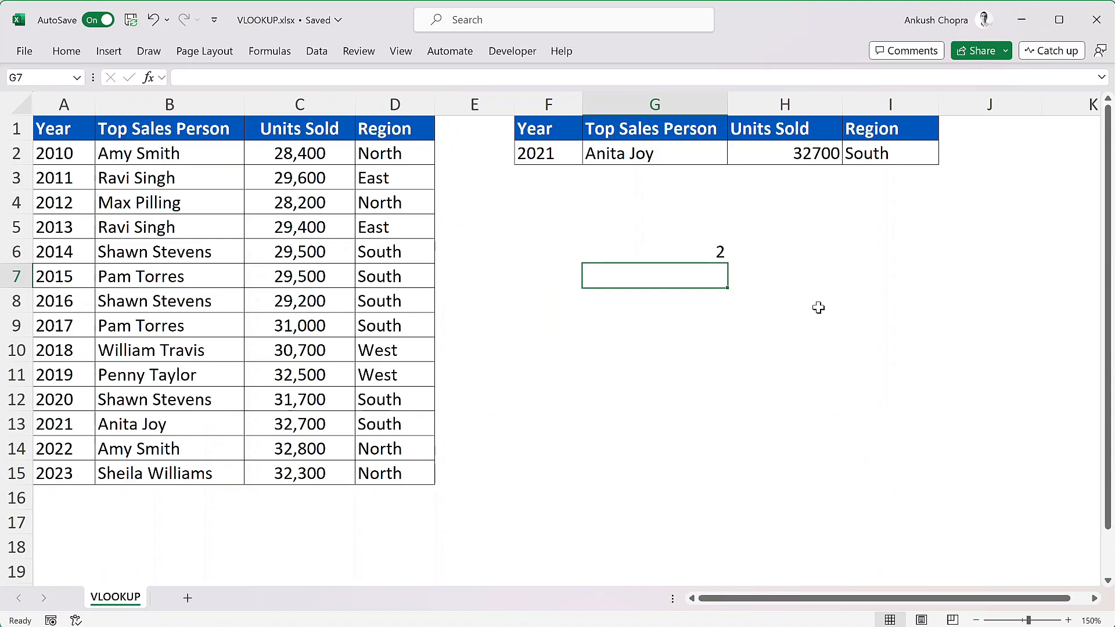
Change the lookup value of the MATCH formula in G6 to "Region".
double_click(692, 252)
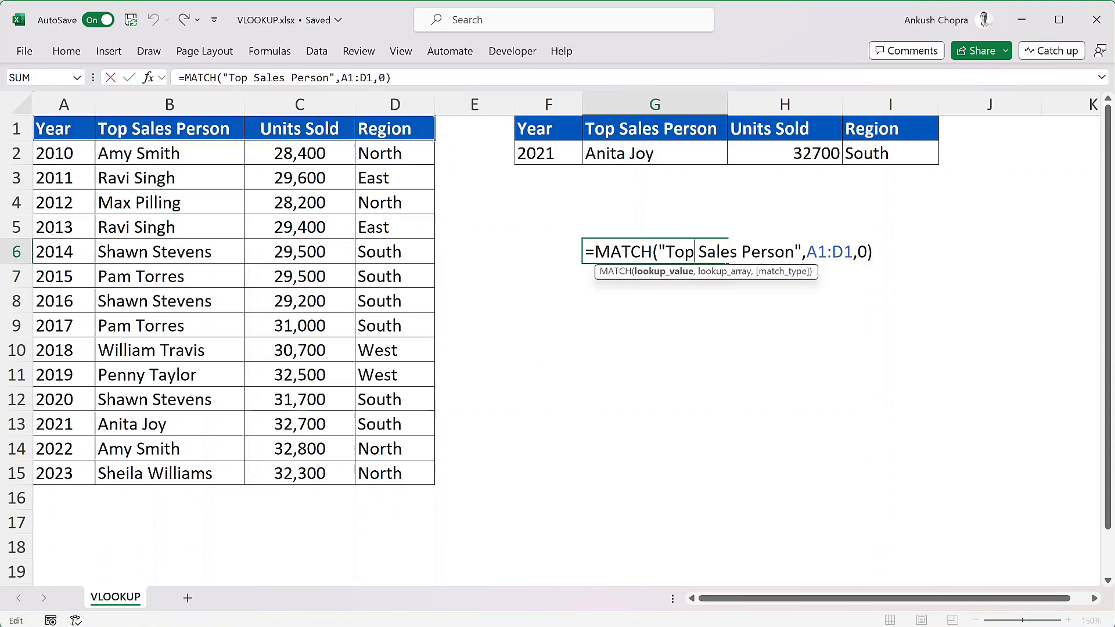
drag(665, 252, 794, 252)
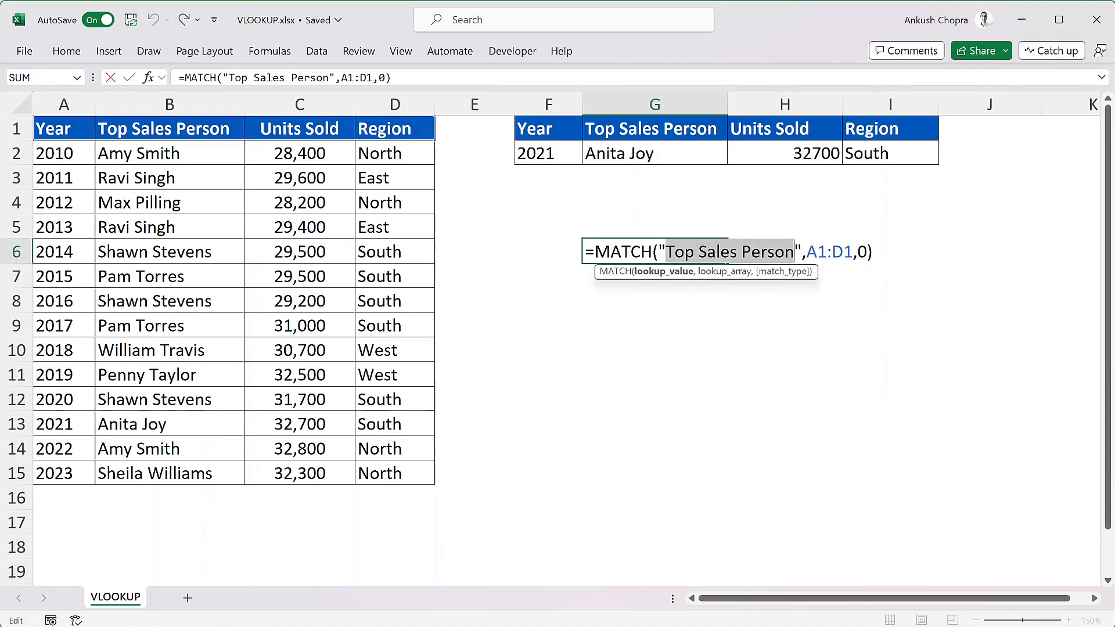
text(Region)
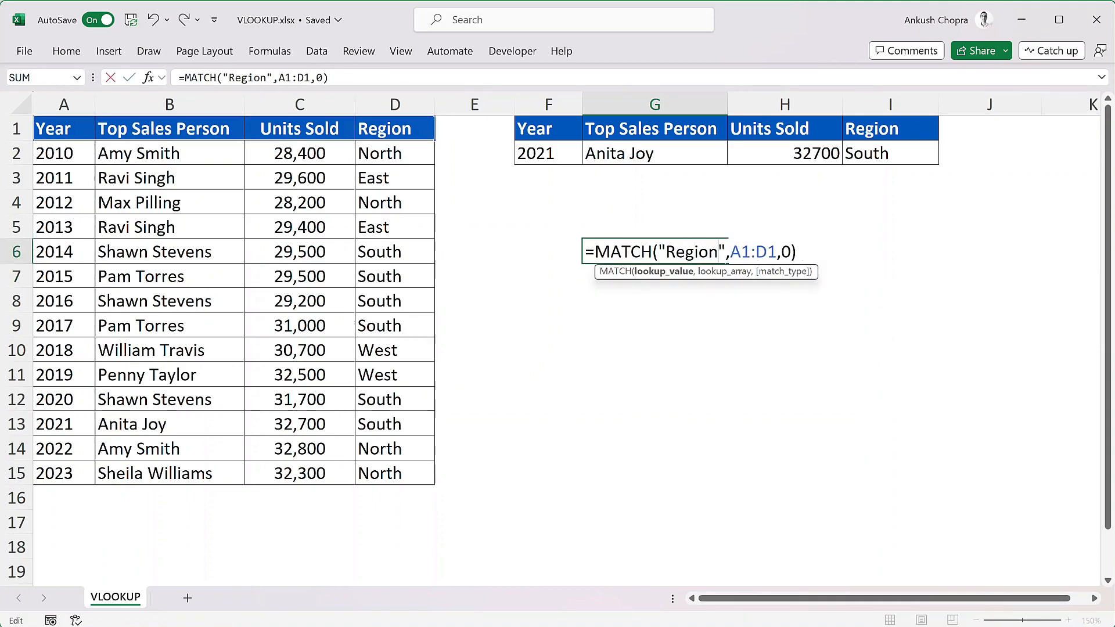
key(Return)
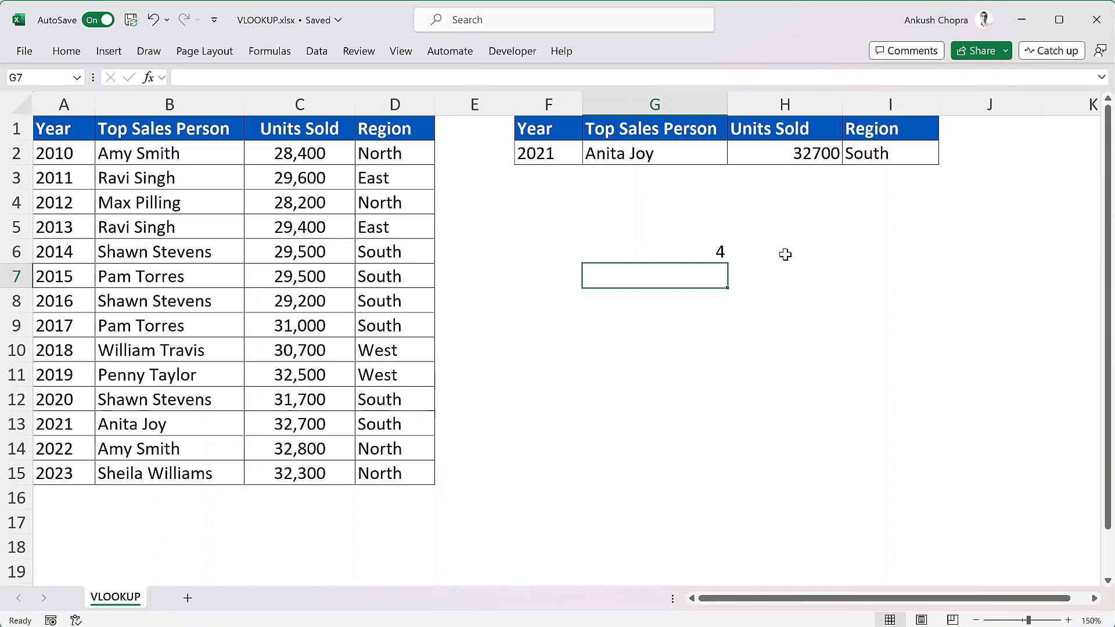
Clear H2:I2 and replace the column index in G2's VLOOKUP formula with MATCH(G1,$A$1:$D$1,0).
drag(772, 149, 855, 144)
key(Delete)
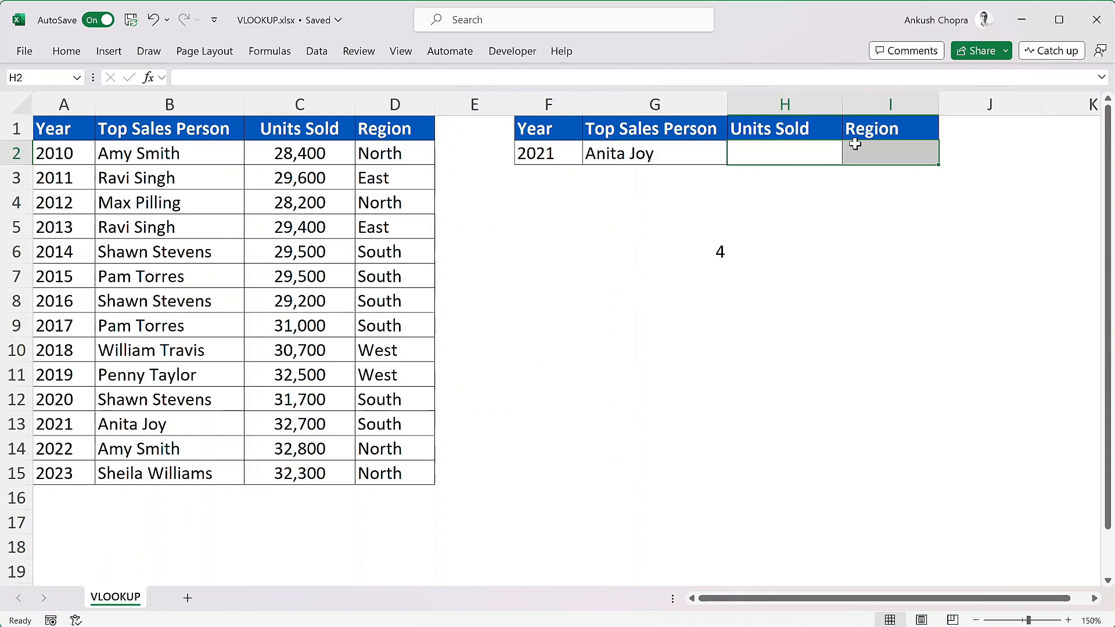
double_click(660, 151)
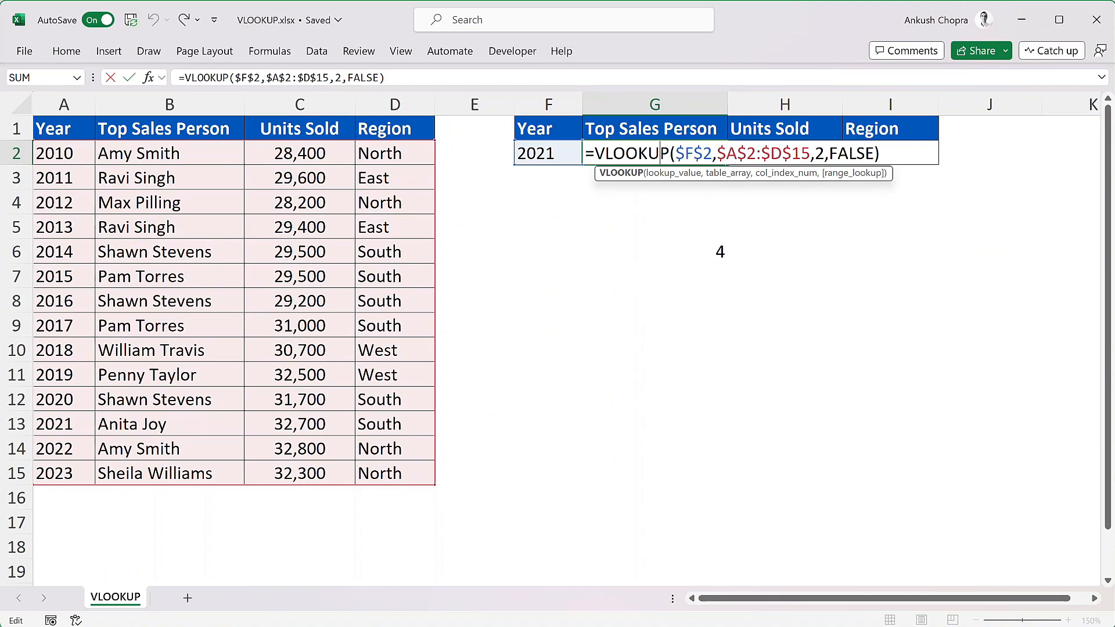
click(824, 153)
key(BackSpace)
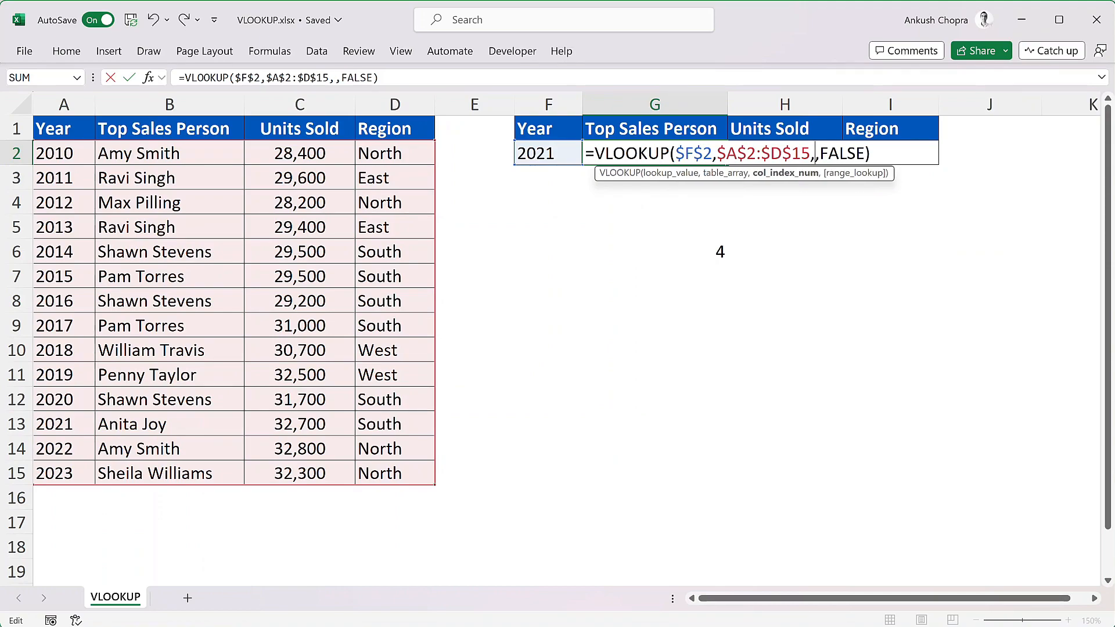
text(match)
key(Tab)
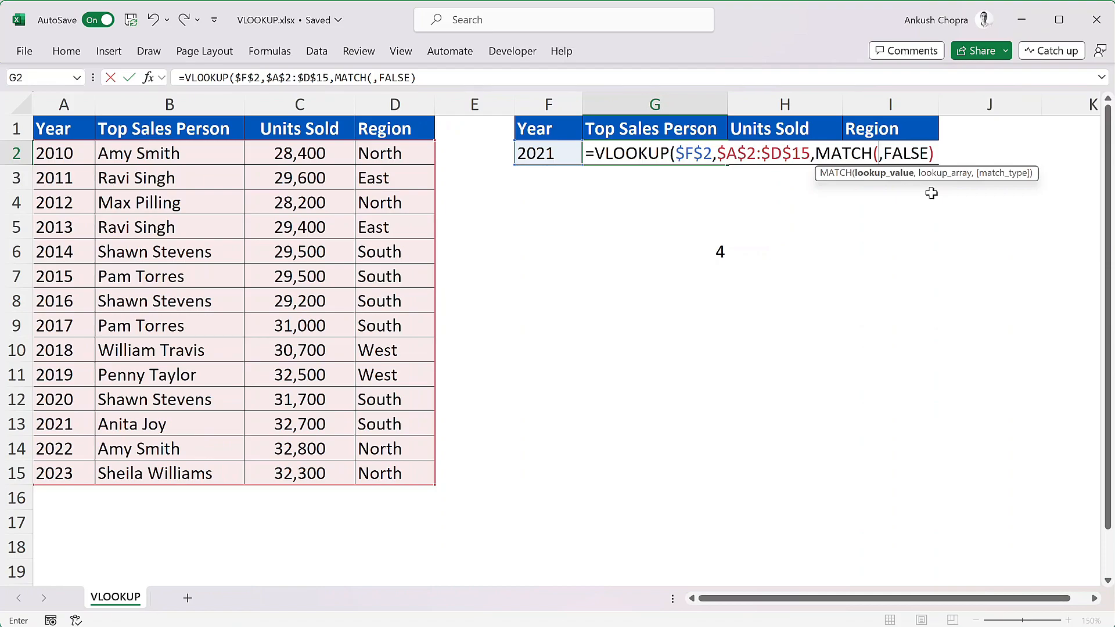
click(696, 129)
text(,)
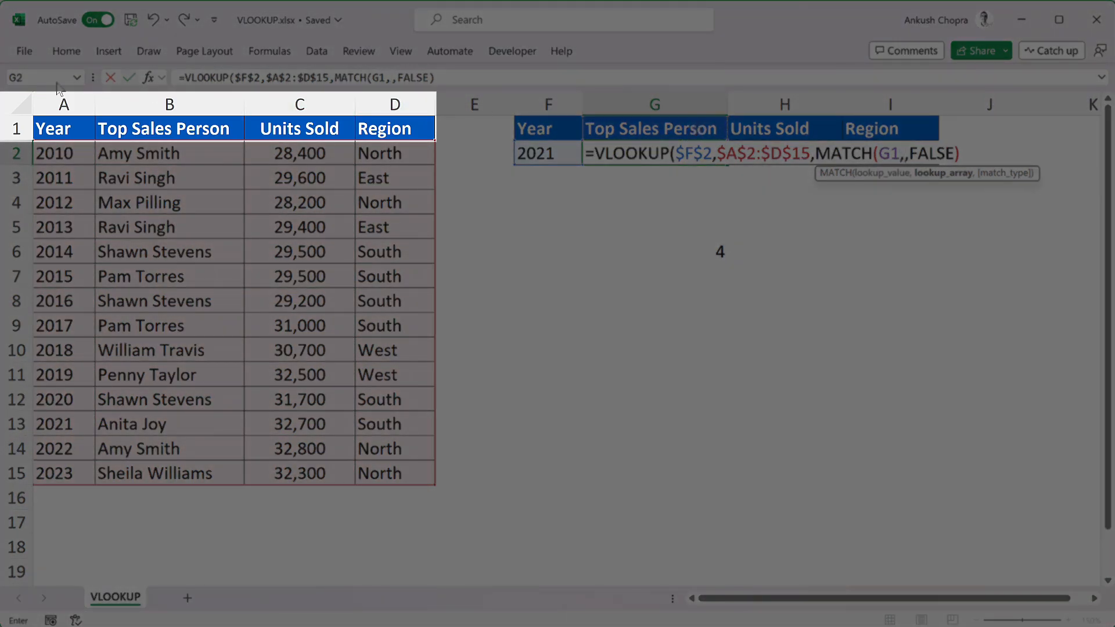
drag(46, 127, 385, 130)
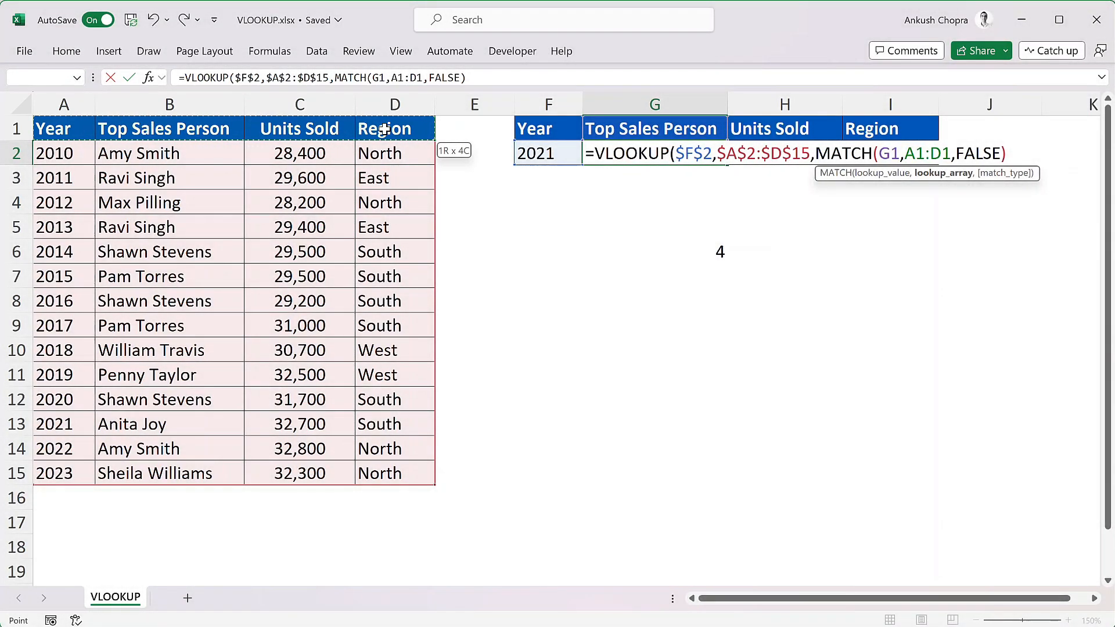
key(F4)
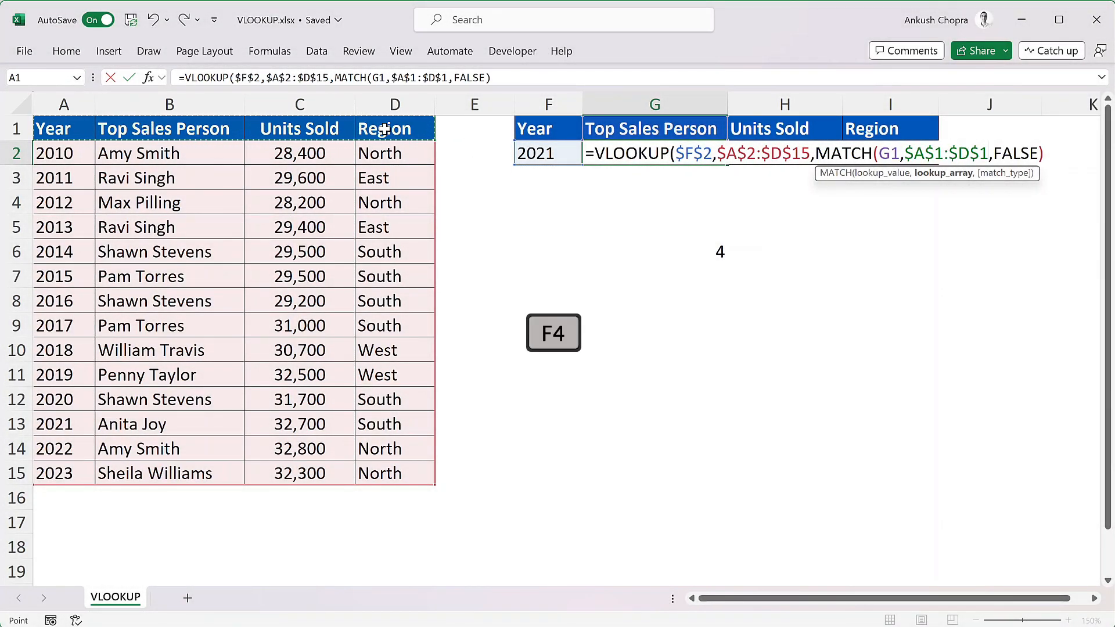
text(,0)
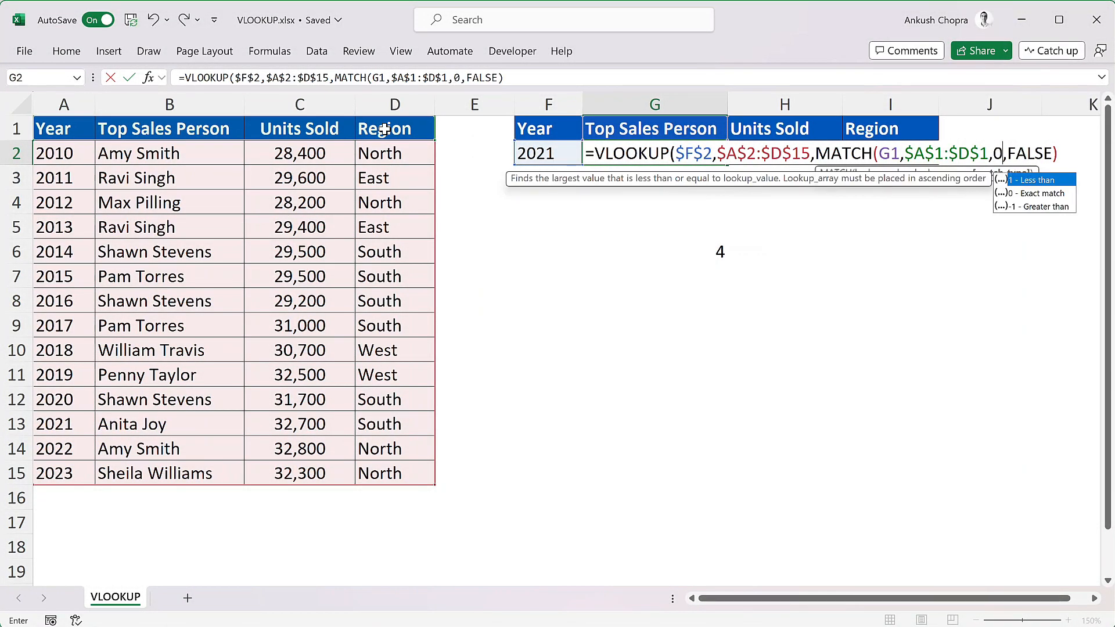
text())
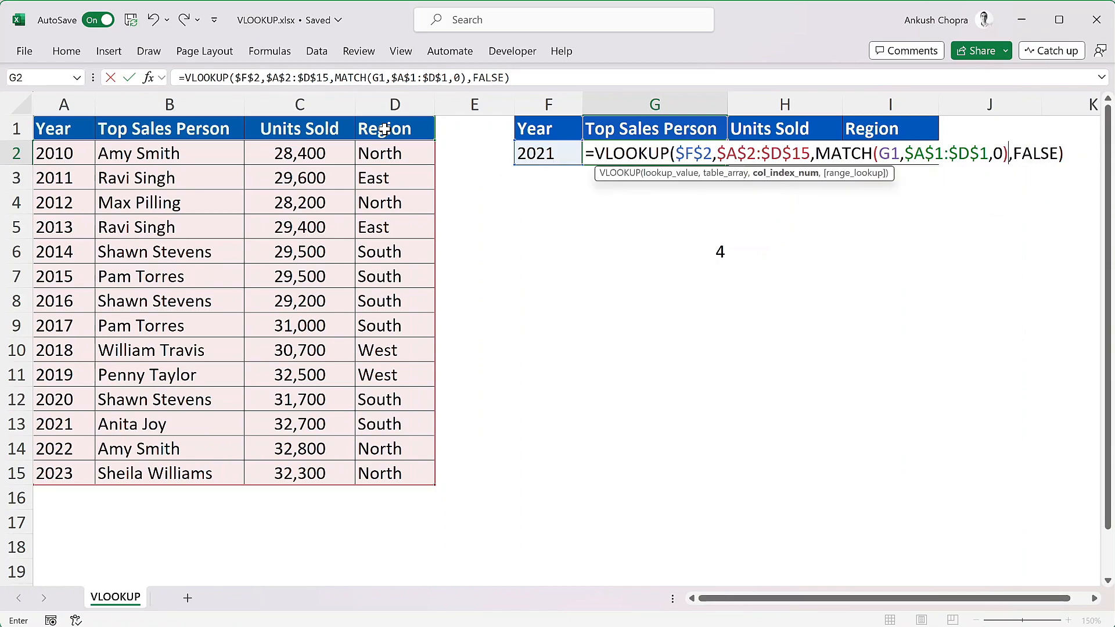
key(Return)
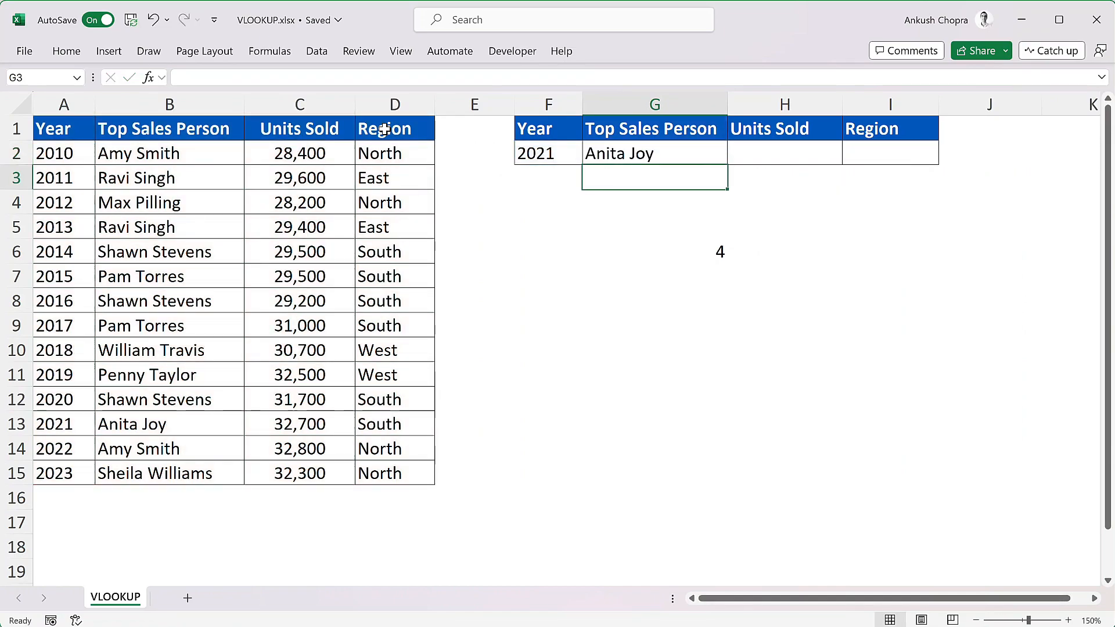
Fill the combined VLOOKUP and MATCH formula from G2 across H2:I2.
click(682, 152)
drag(727, 165, 926, 161)
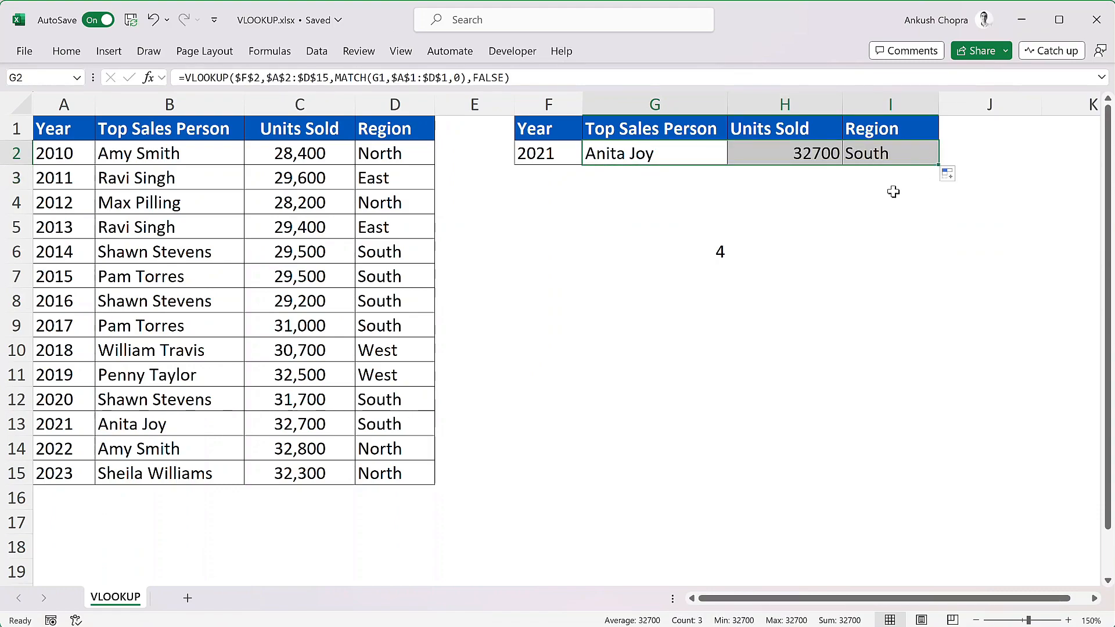